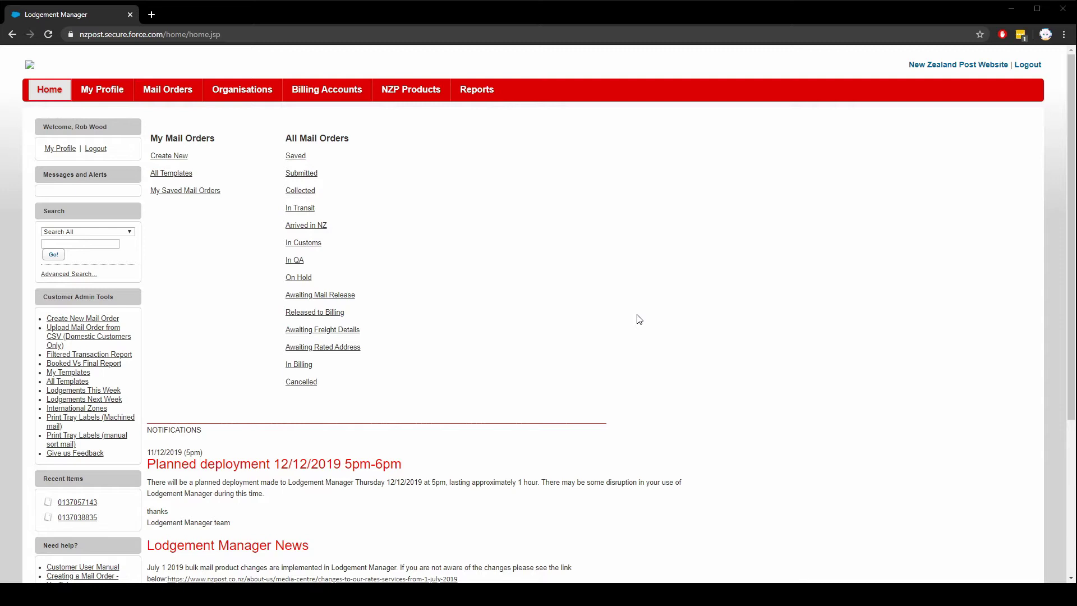
Step: Browse My Profile, Mail Orders, Organisations and Billing Accounts, ending on the NZP Products list
click(109, 93)
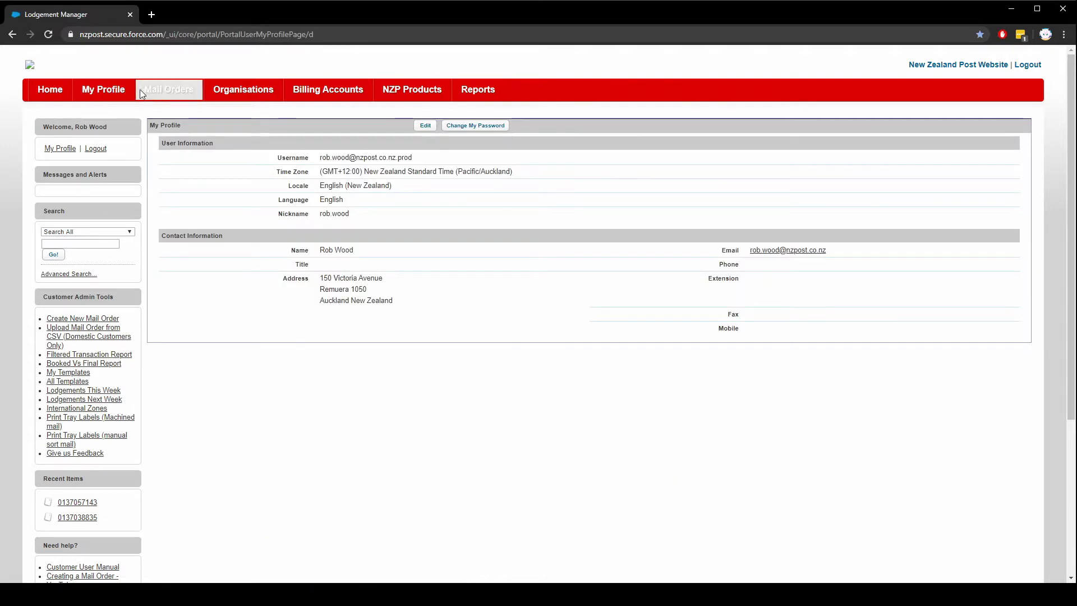
click(156, 99)
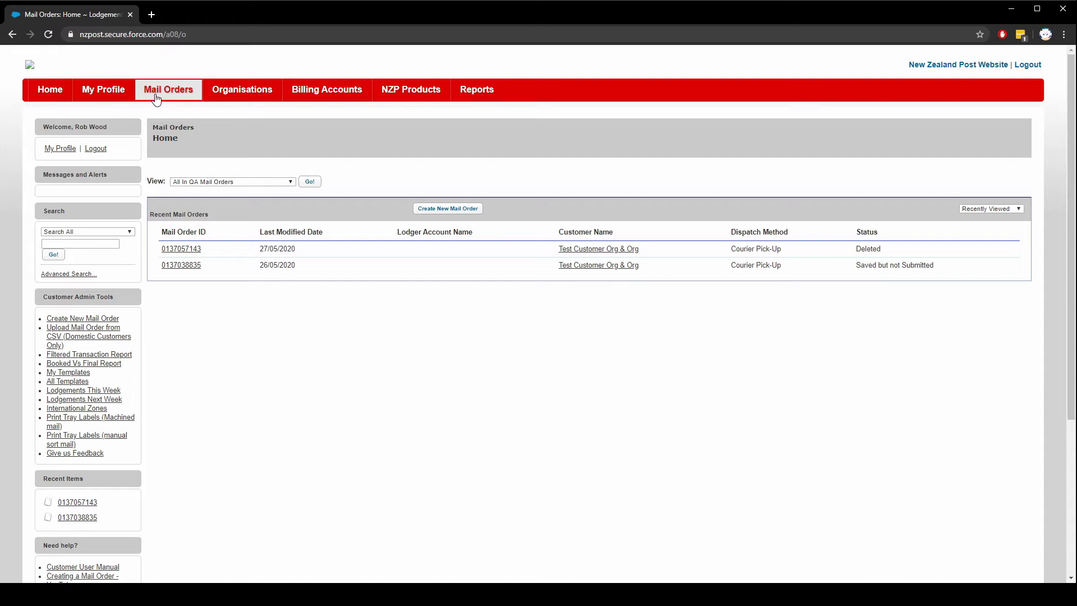
click(219, 96)
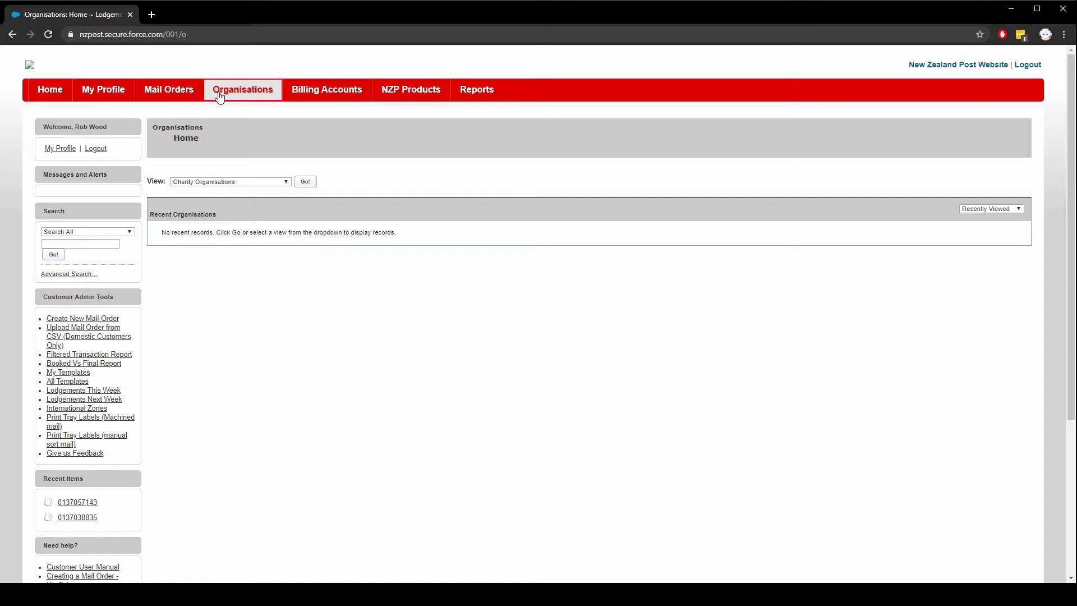
click(307, 96)
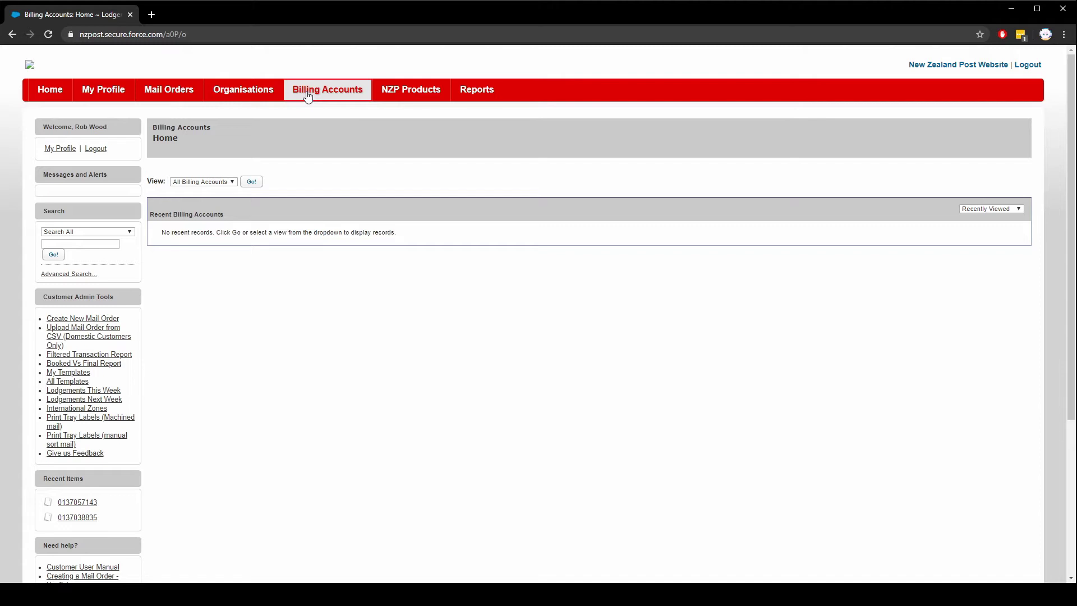
click(396, 94)
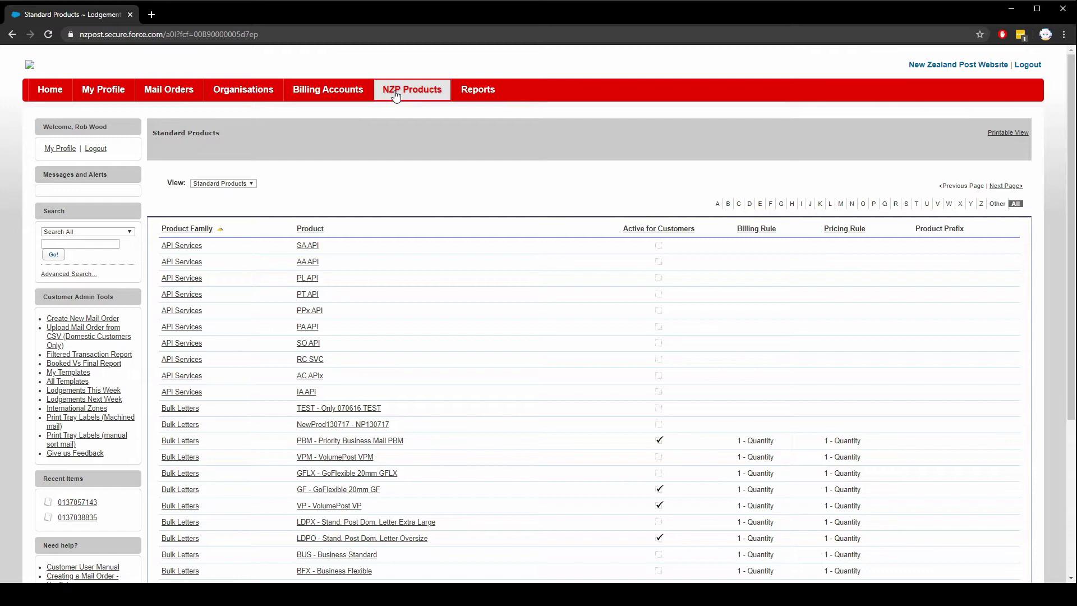
Step: Start a new mail order from Create New Mail Order in the Customer Admin Tools sidebar
click(111, 319)
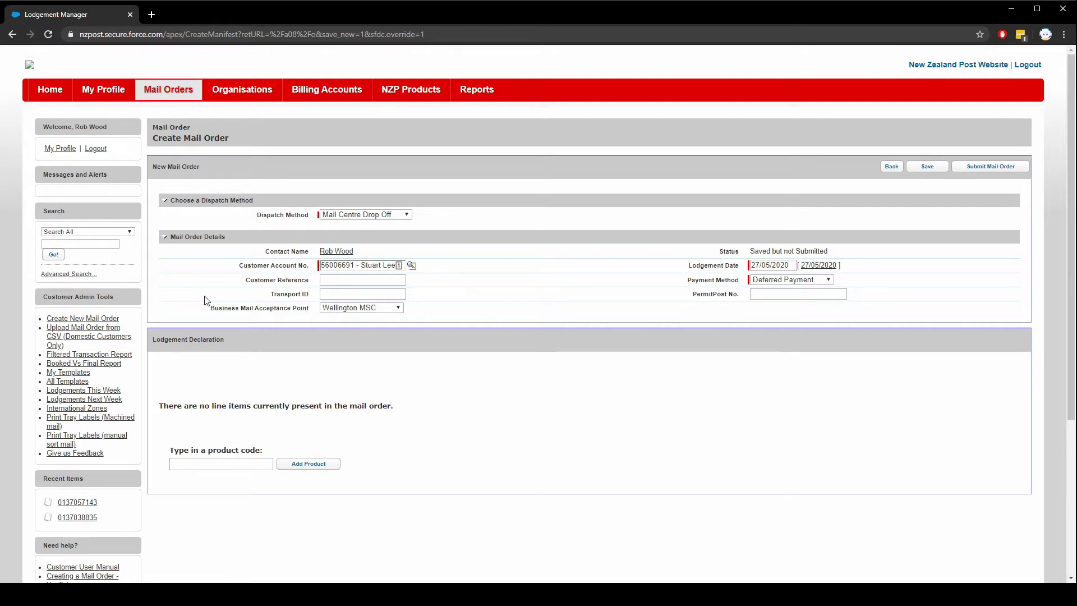
Step: Set the order's dispatch method to Courier Pick-Up and keep lodgement date 27/05/2020
click(409, 218)
click(368, 251)
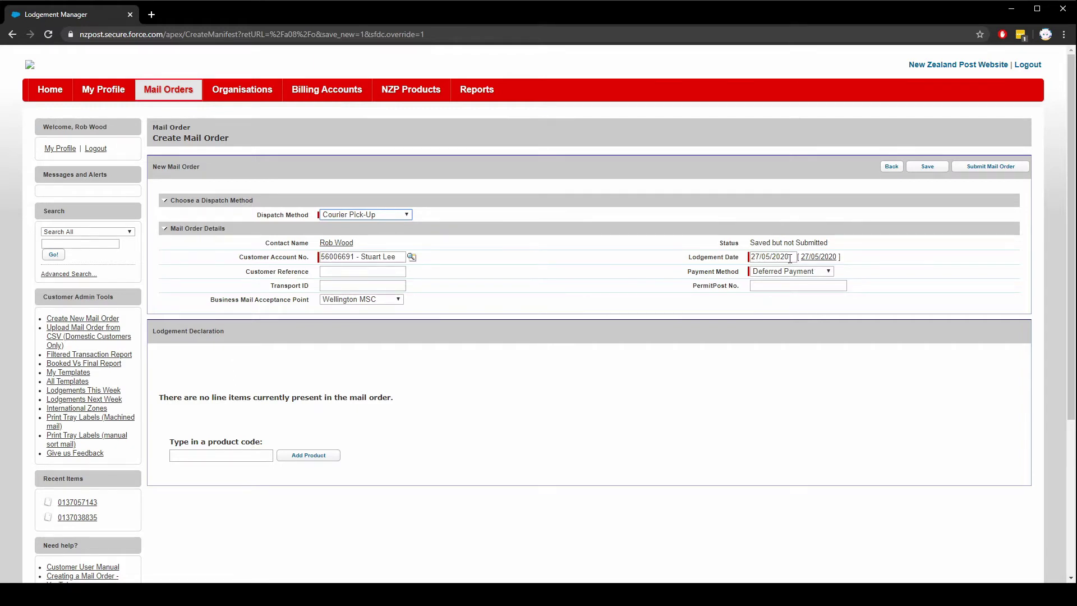
click(790, 258)
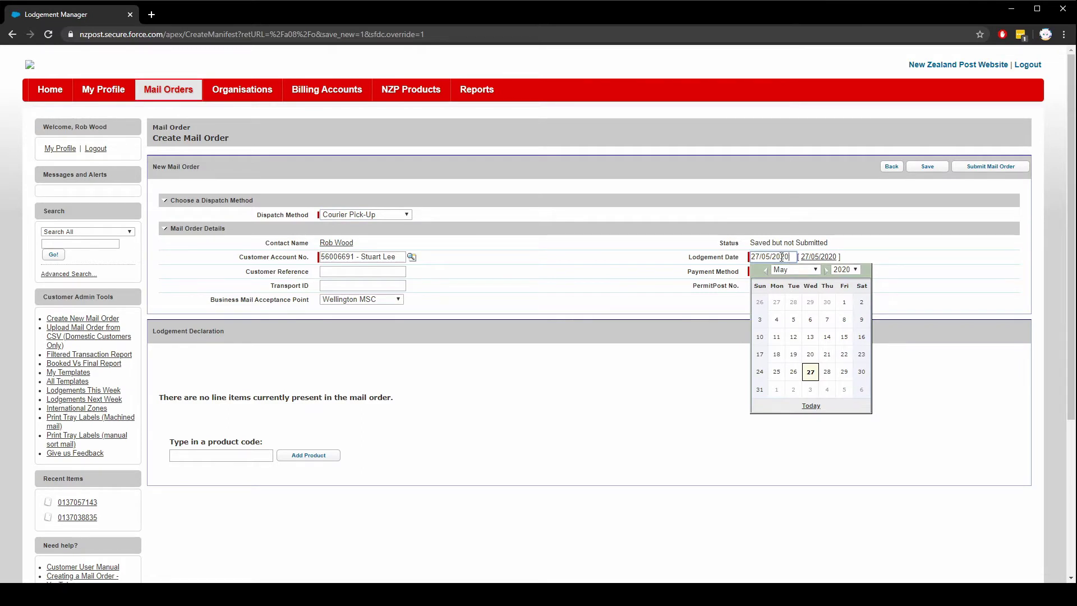
click(665, 247)
click(367, 272)
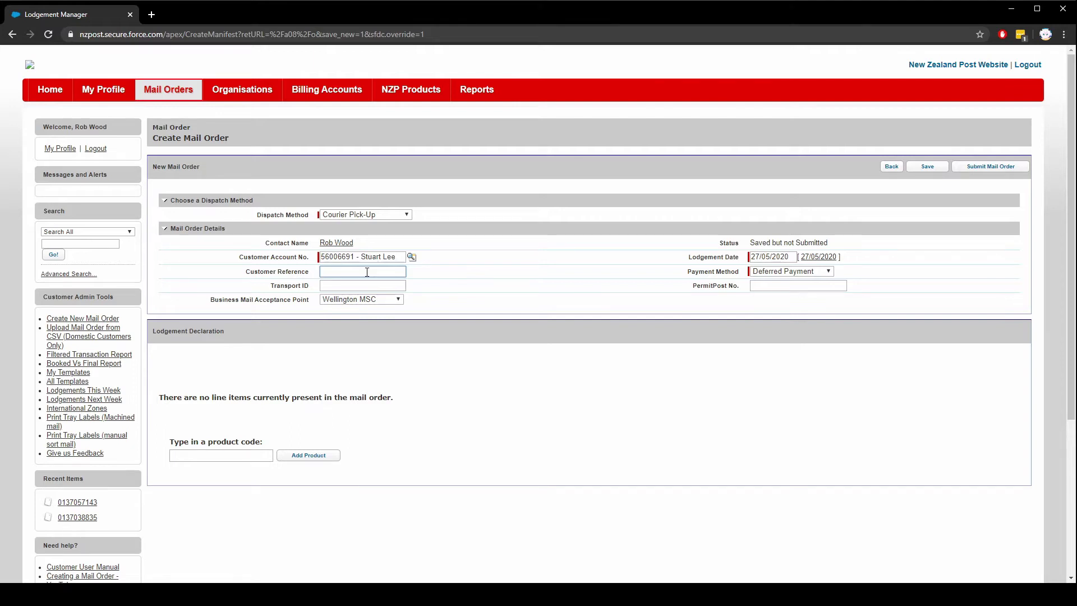
Step: Enter customer reference test001 and PermitPost number 123456 on the mail order
text(test001)
click(760, 287)
text(1)
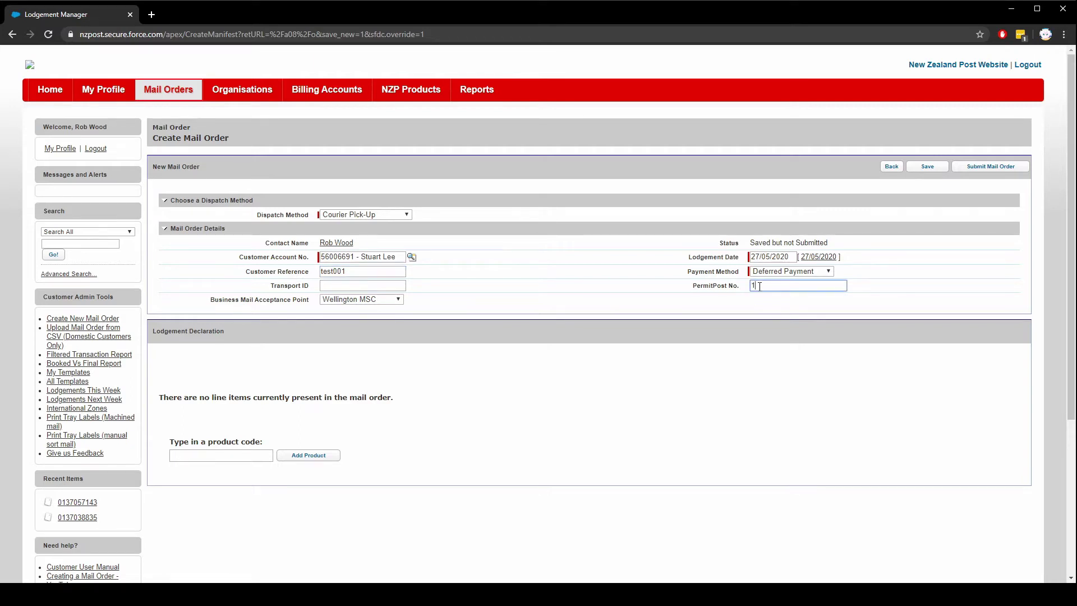
text(23456)
click(227, 455)
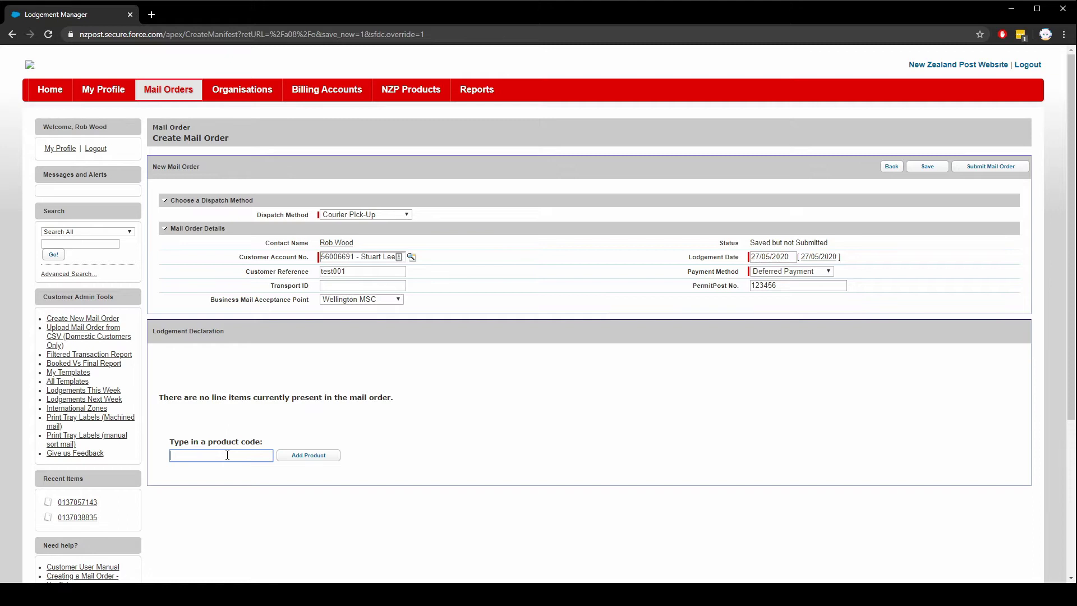
Step: Add a line item for Bulk Letters product LDPM - Stand. Post Dom. Letter Medium
key(Return)
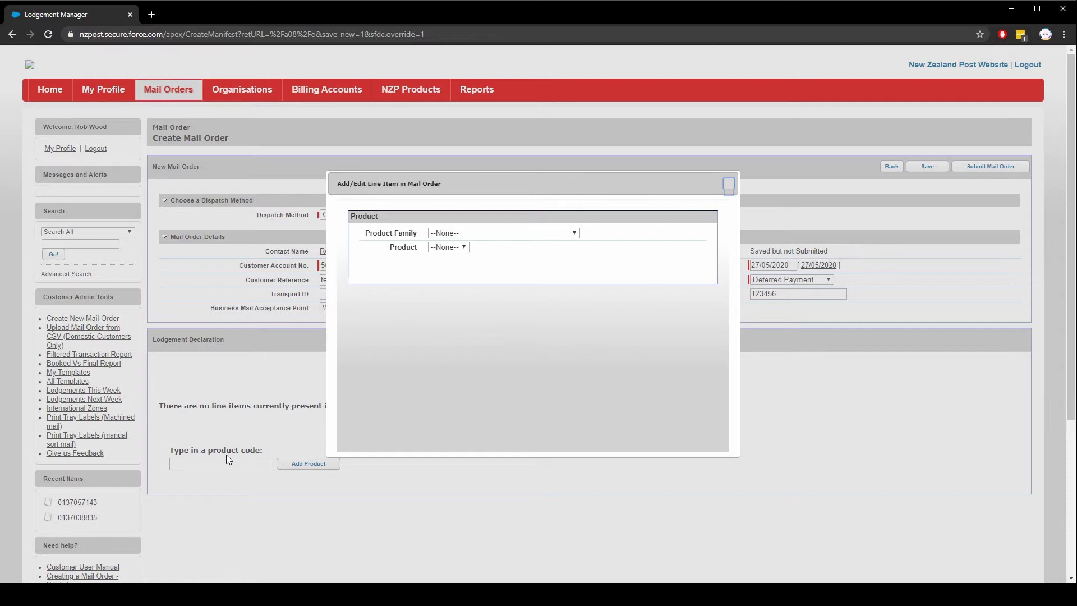
click(573, 233)
click(486, 274)
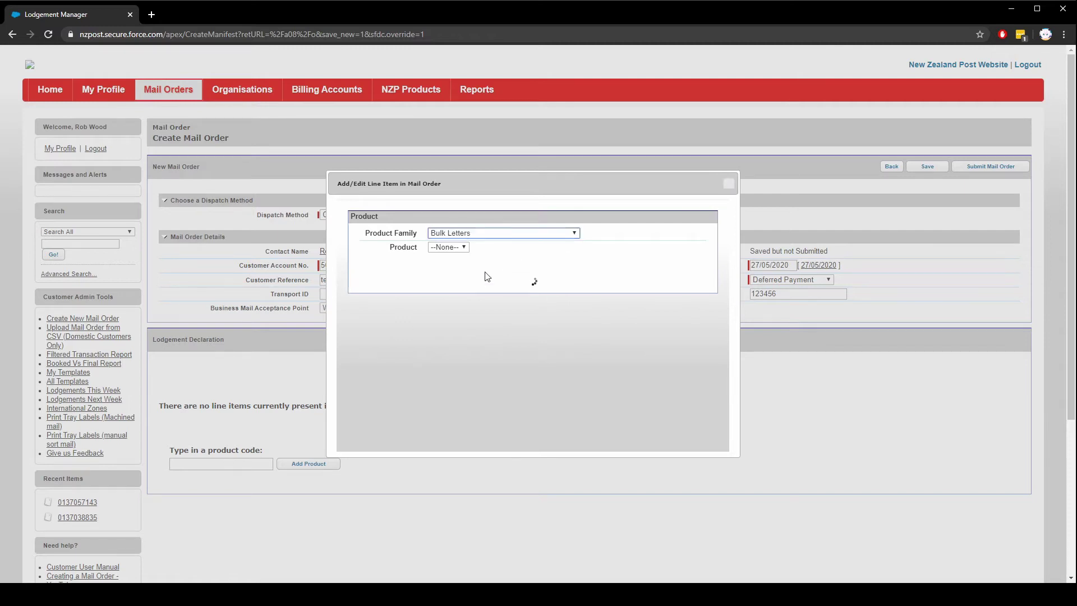
click(487, 250)
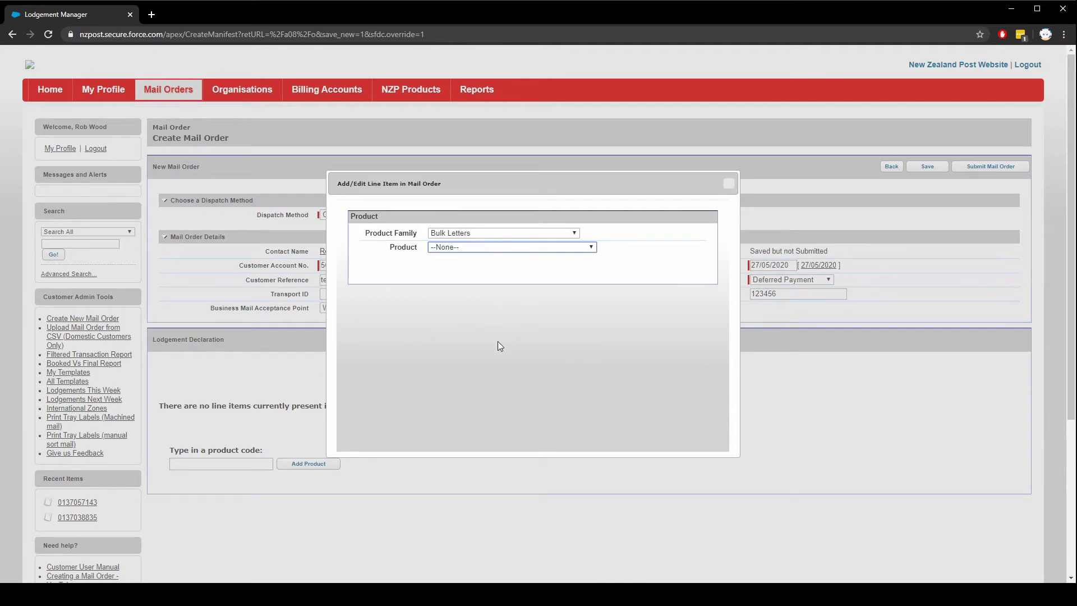
key(Down)
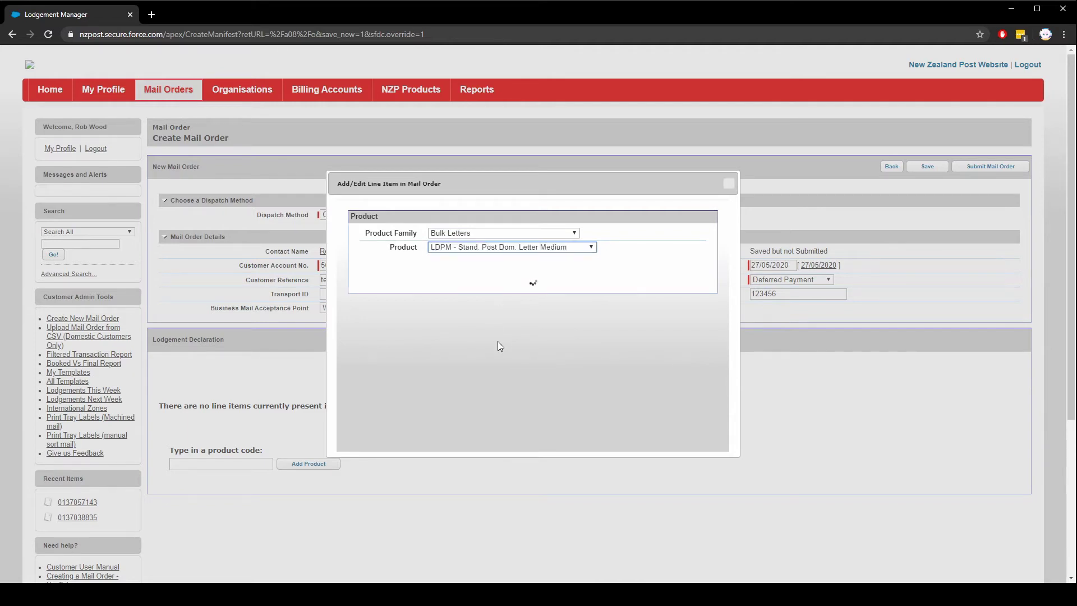
click(481, 325)
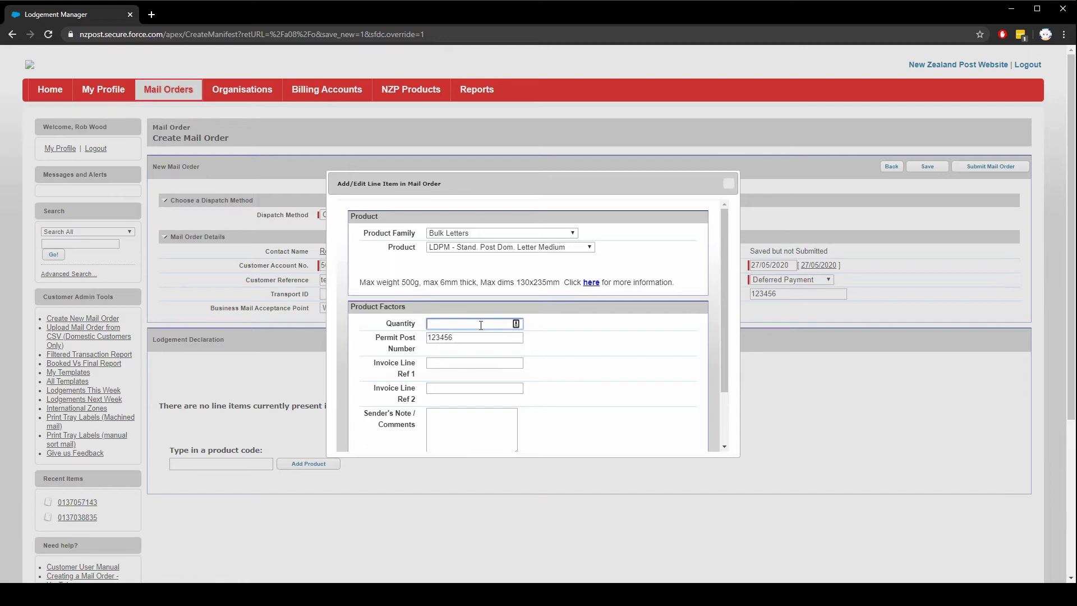
Step: Give the LDPM line item quantity 300 and save it to the order
text(300)
scroll(480, 326, down, 2)
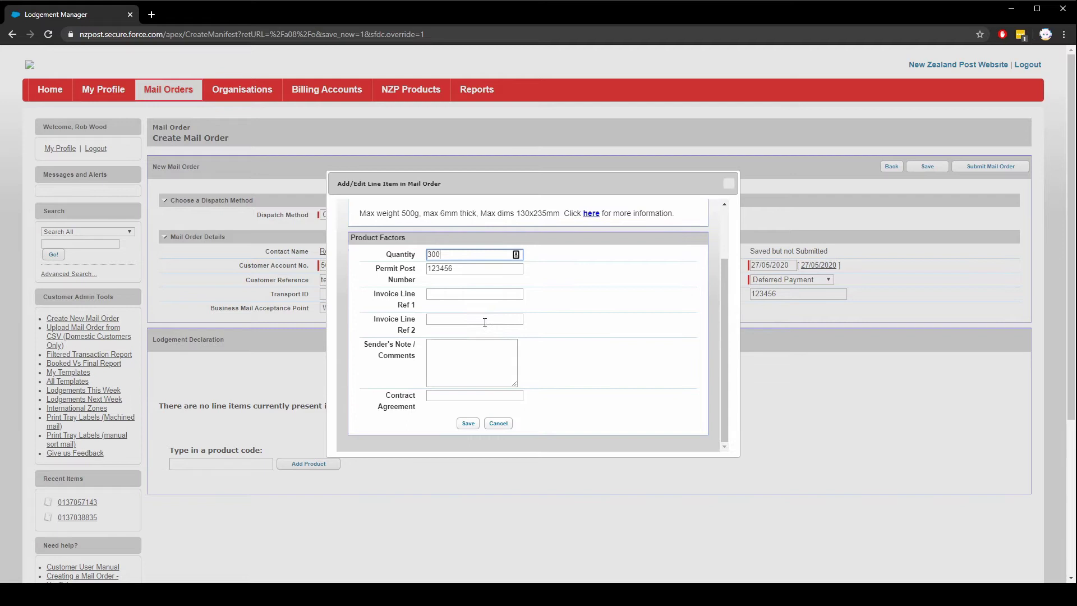
click(468, 294)
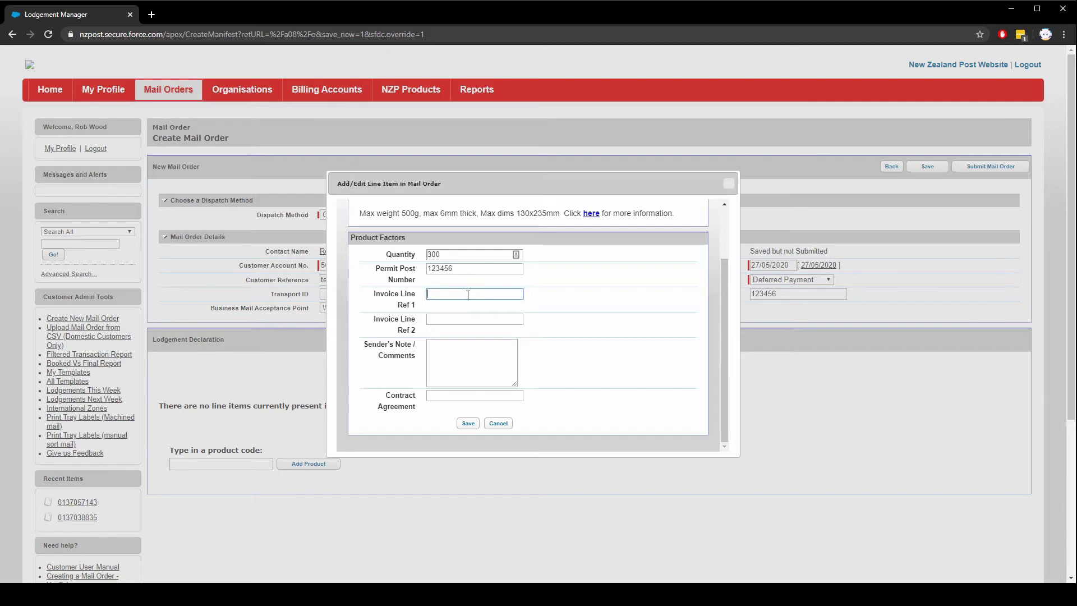
click(456, 397)
click(469, 424)
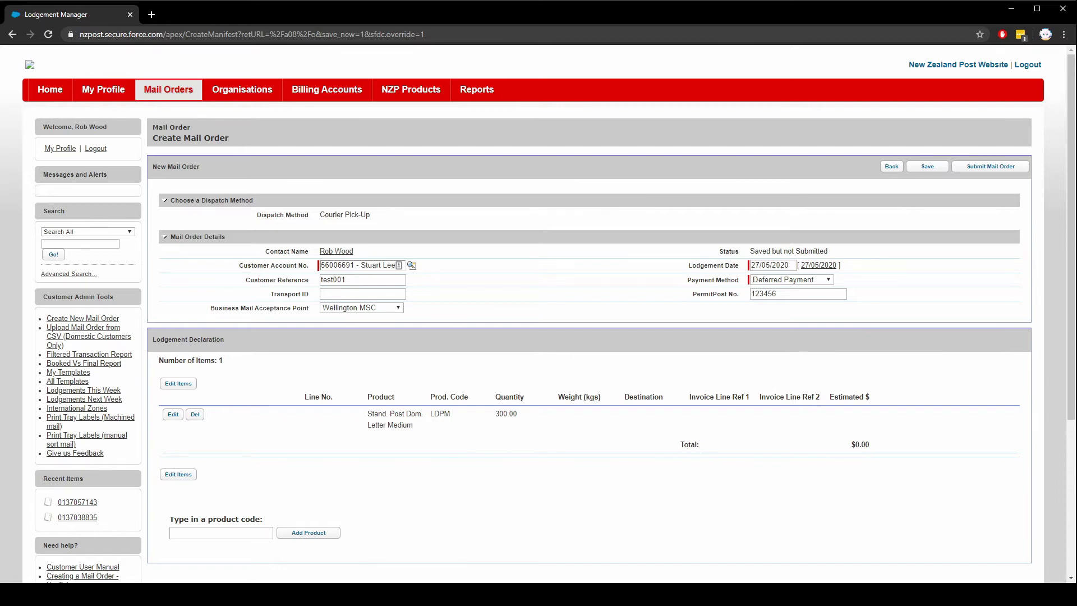
Step: Start a second line item with product family Bulk Letters
click(248, 533)
key(Return)
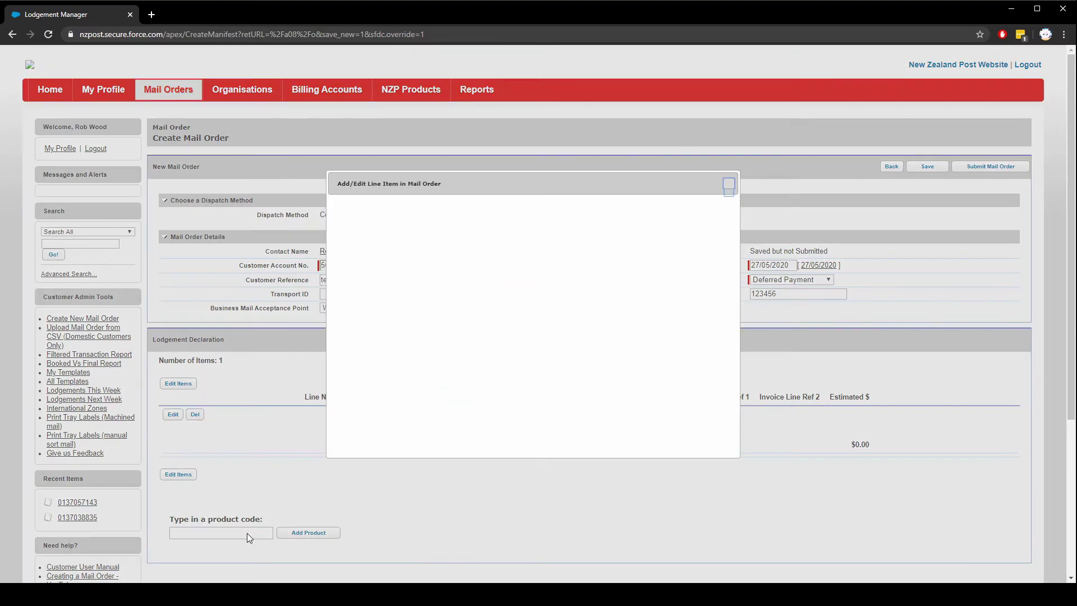
click(573, 233)
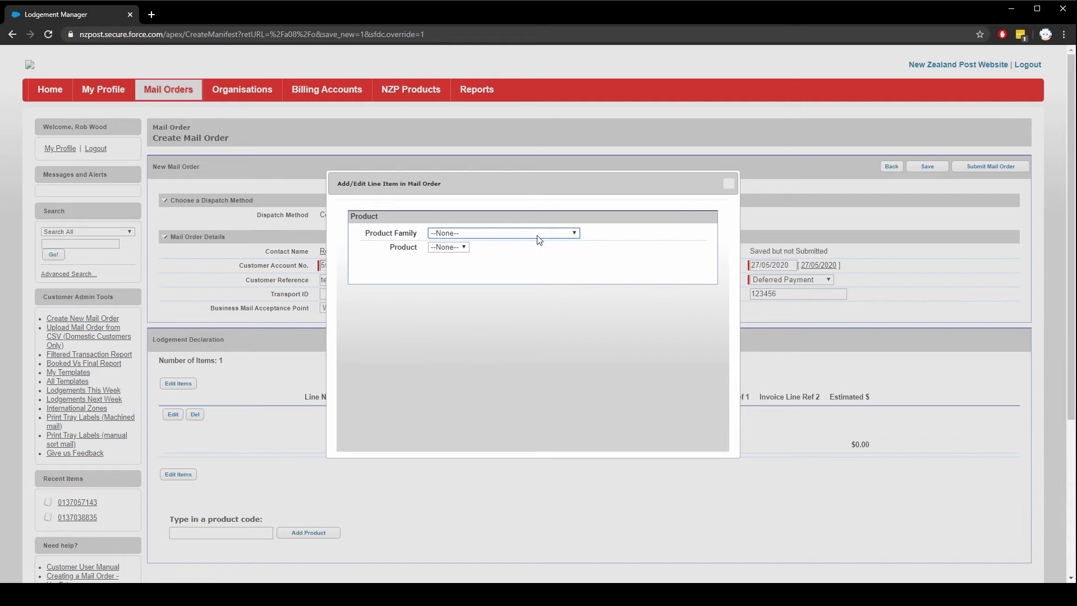
click(493, 276)
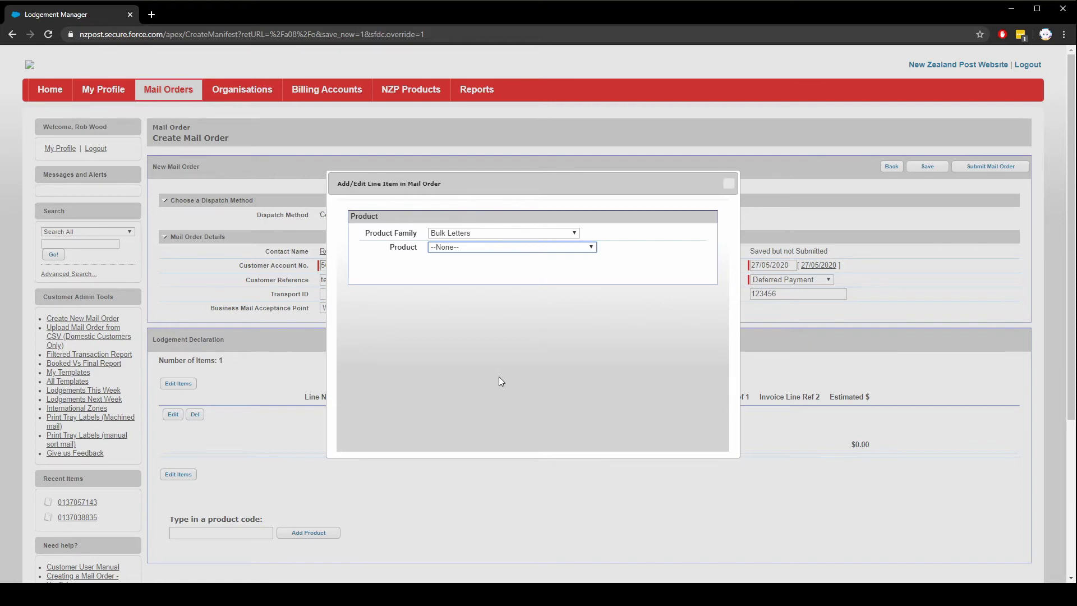
Step: Choose VP - VolumePost VP as the product, loaded by Flat File
key(Down)
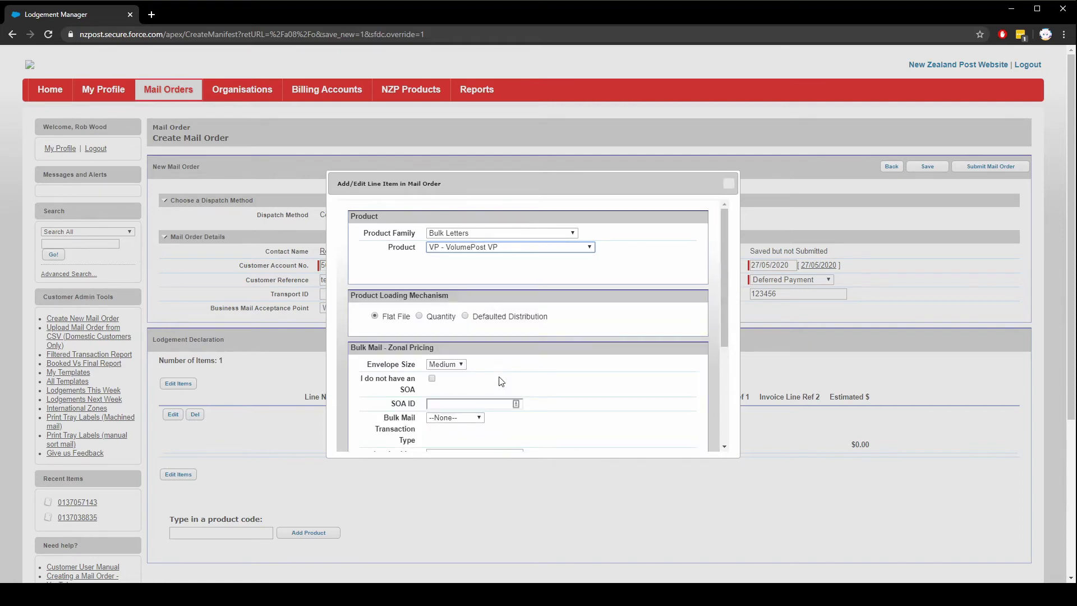
click(420, 316)
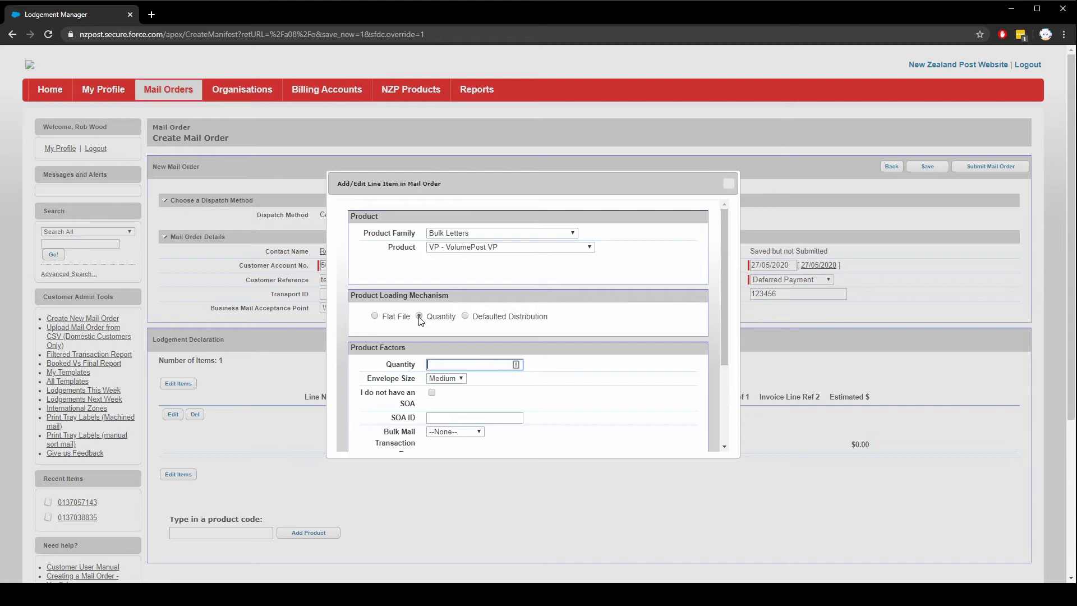
click(375, 316)
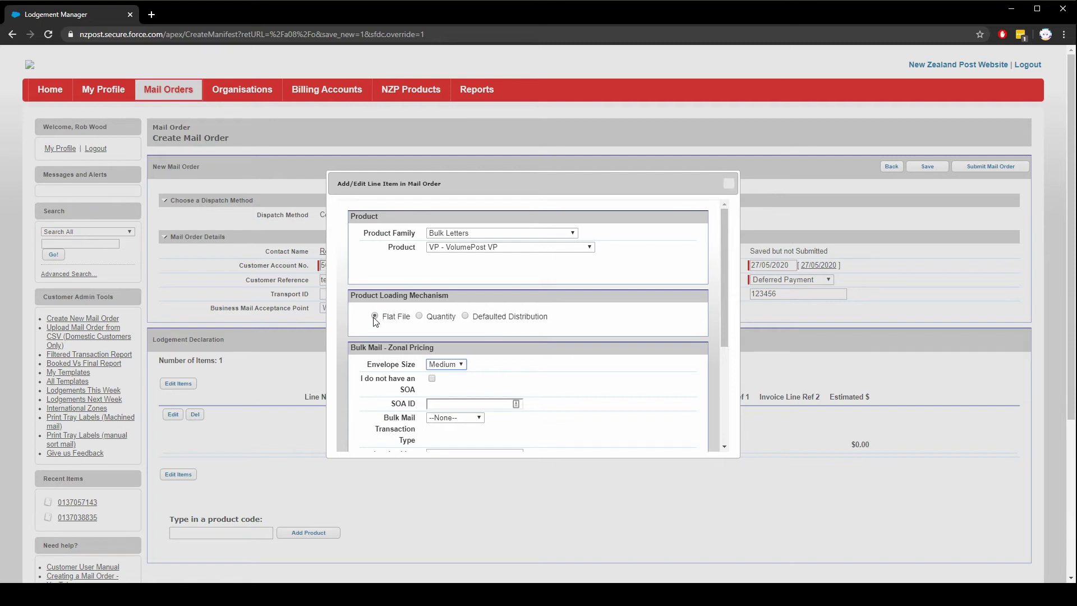
scroll(375, 319, down, 2)
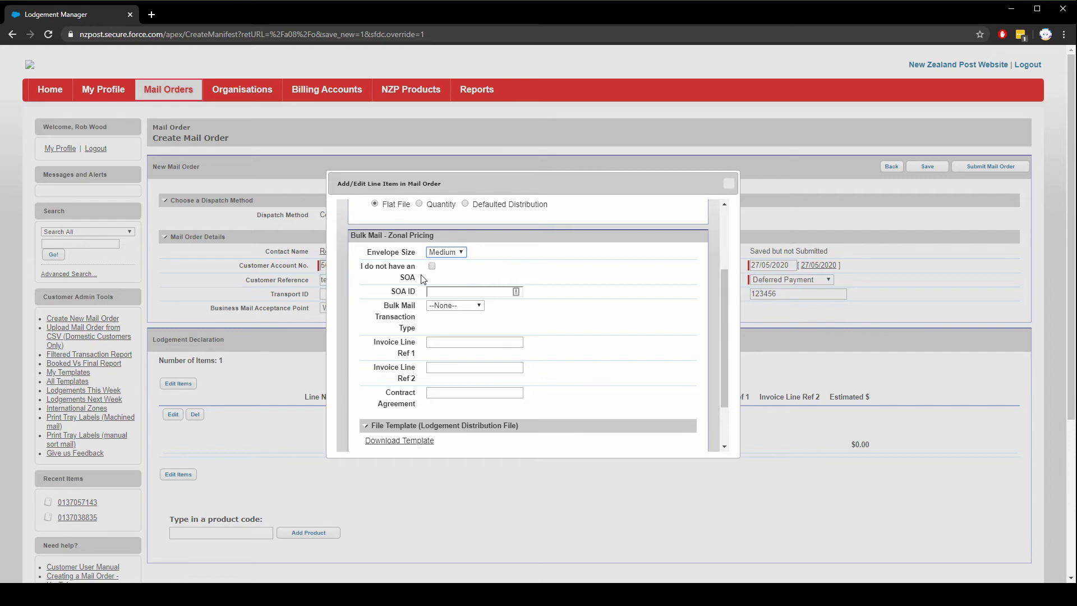
Step: Tick 'I do not have an SOA' and set bulk mail transaction type to Transactional
click(433, 269)
click(433, 293)
click(433, 292)
click(480, 307)
click(465, 331)
scroll(494, 343, down, 1)
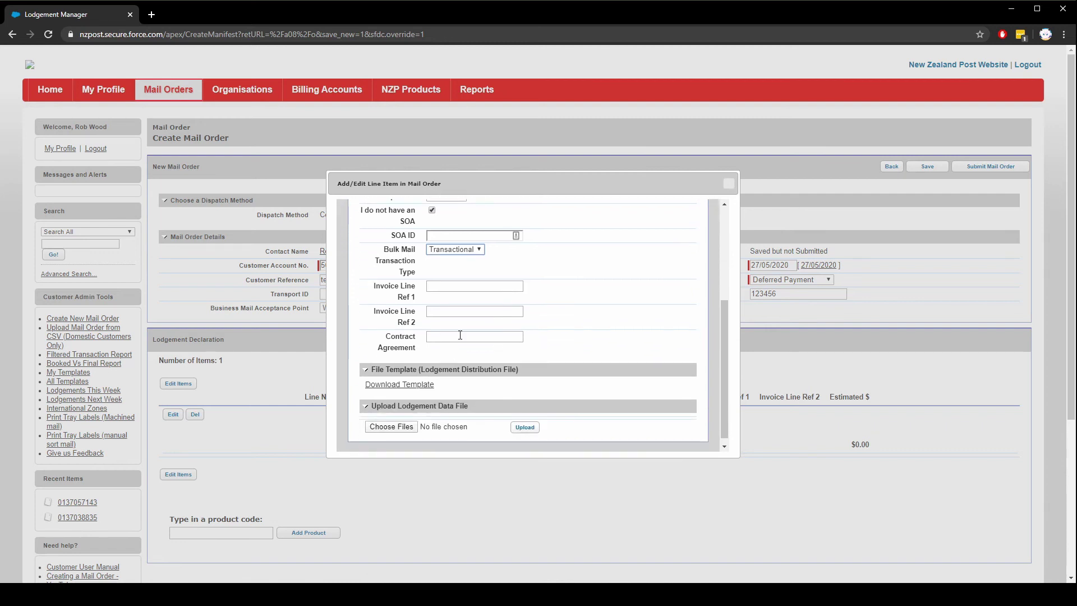
scroll(459, 335, down, 1)
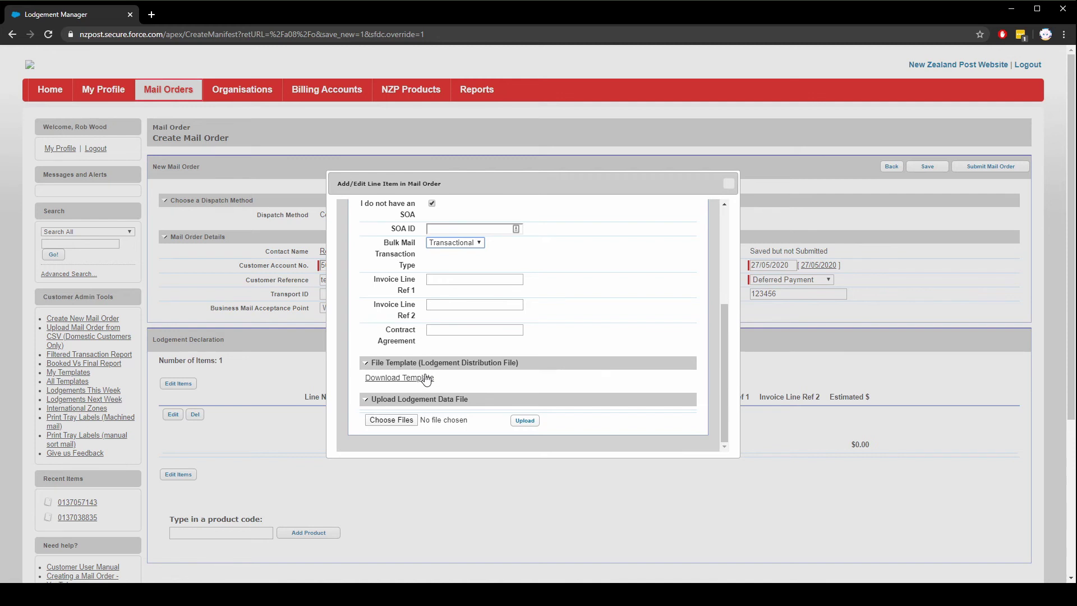
Step: Upload example customer file.csv, adding VolumePost zone lines of 3,416, 885, 846 and 1,517
click(410, 422)
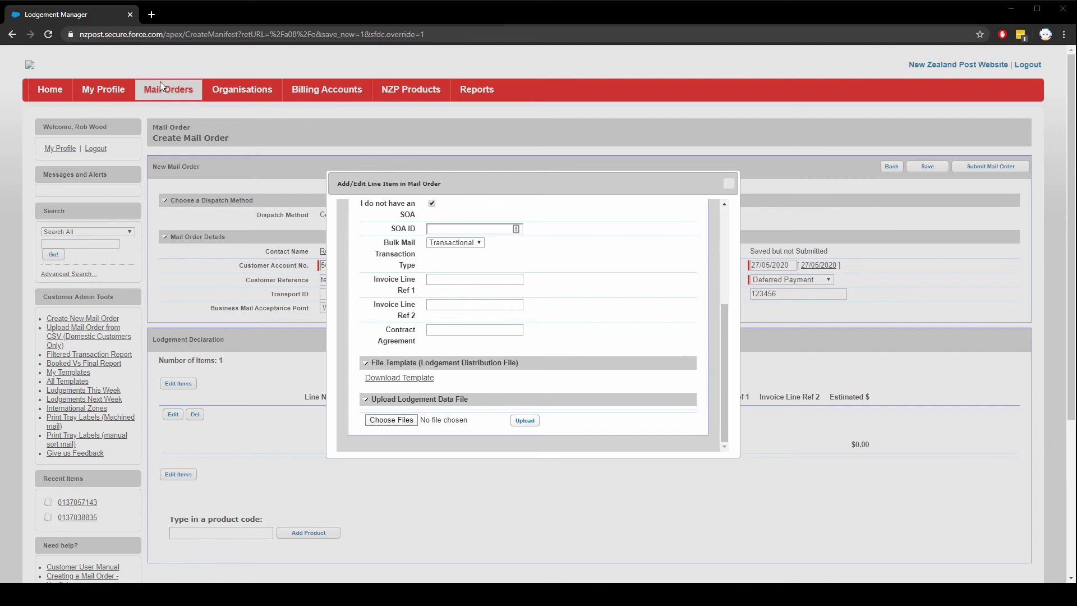
click(524, 423)
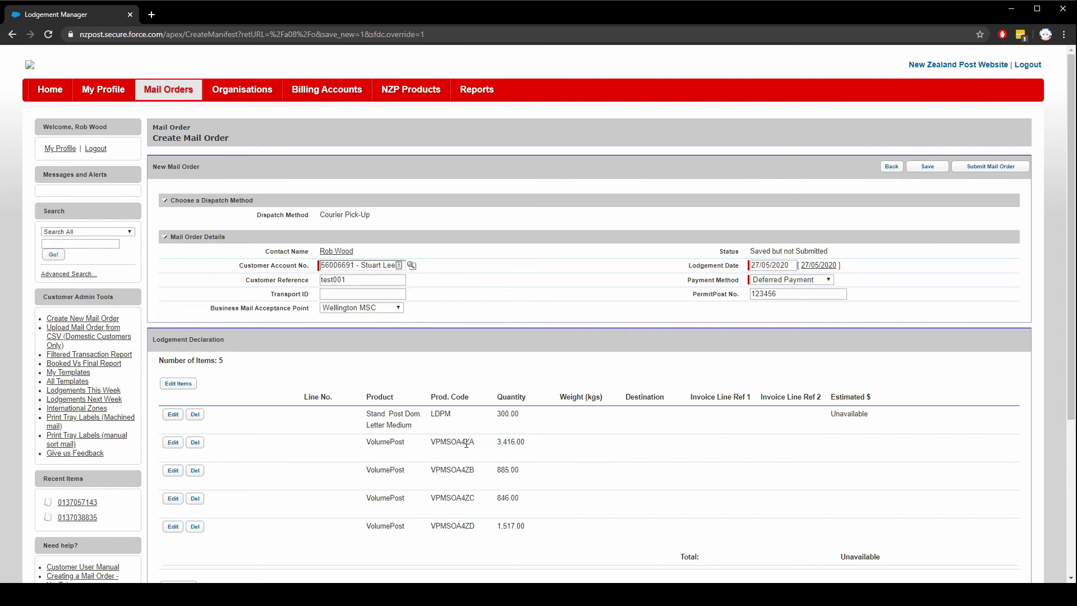
Step: Confirm the ZA zone suffix on product code VPMSOA4ZA, then save the five-line mail order
drag(464, 442, 475, 443)
click(484, 452)
click(923, 170)
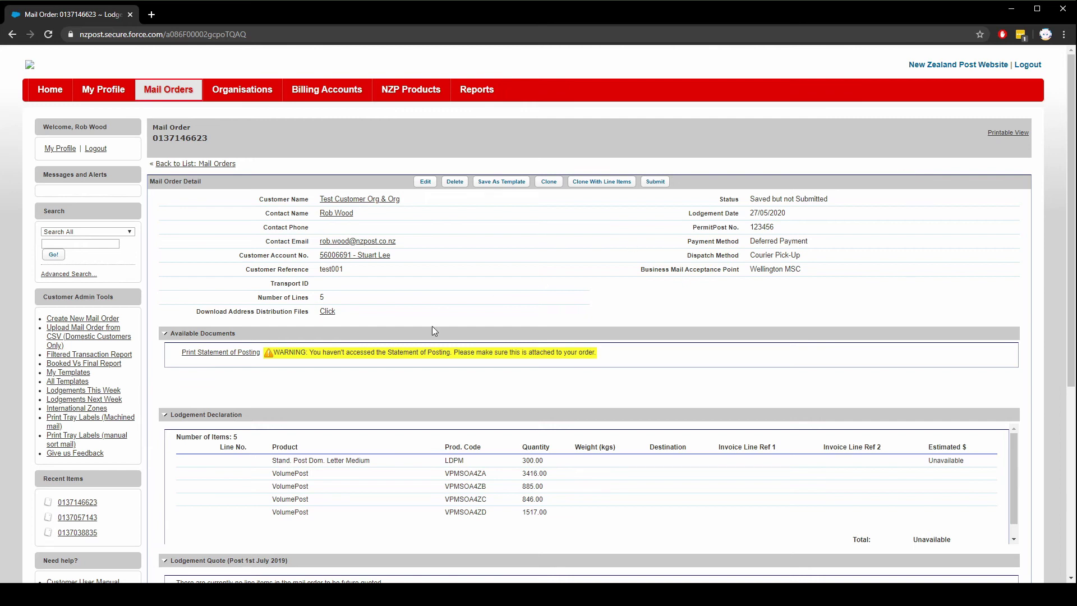
Step: View the draft statement of posting for the order, then close it
click(240, 353)
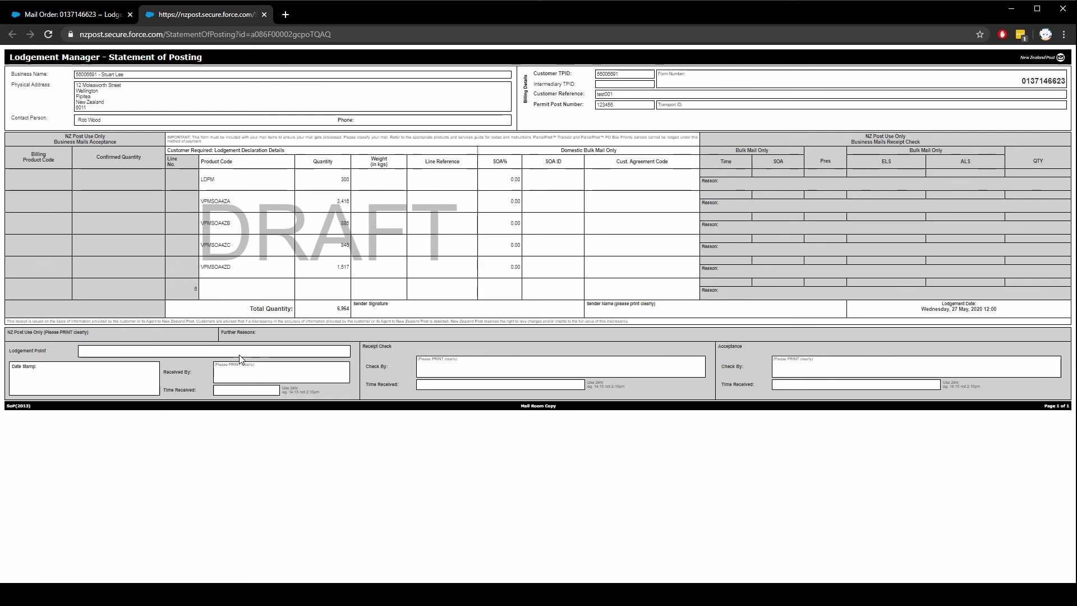
click(264, 15)
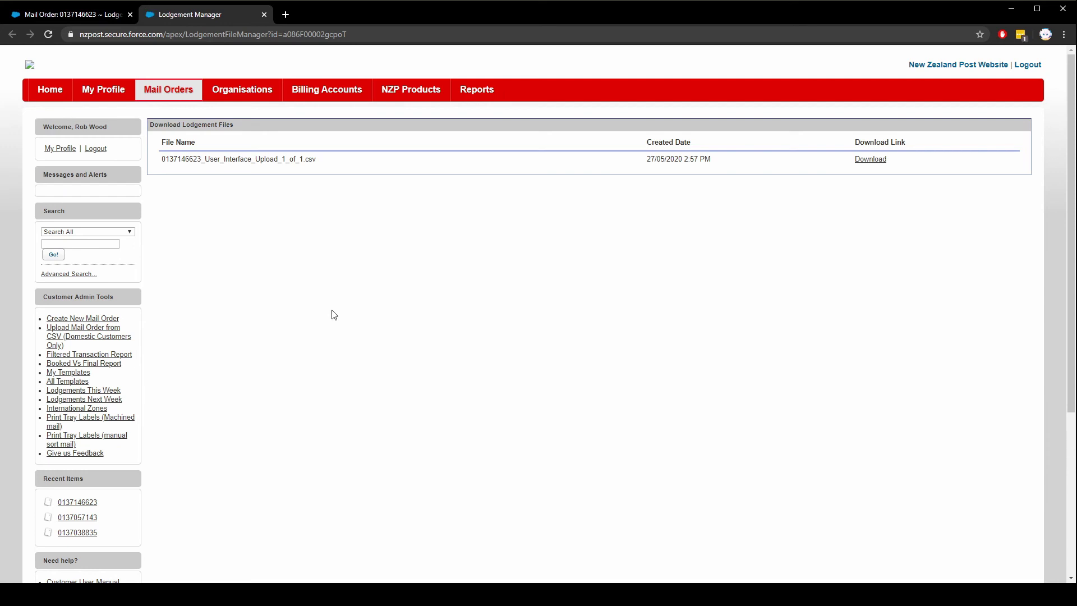
Step: Reopen the just-saved mail order's details from the Mail Orders list
click(175, 91)
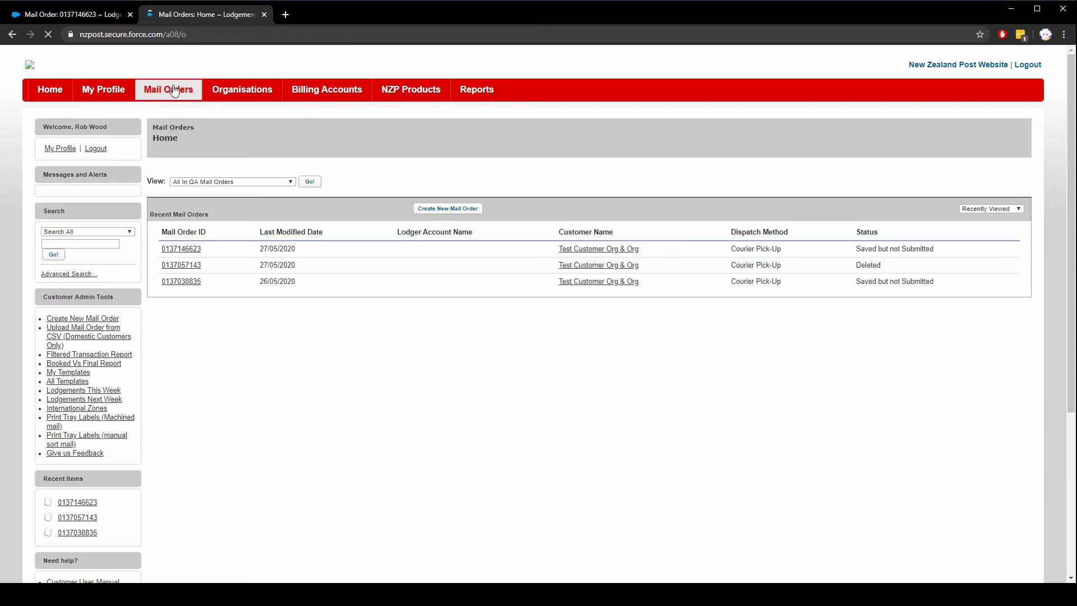
click(187, 250)
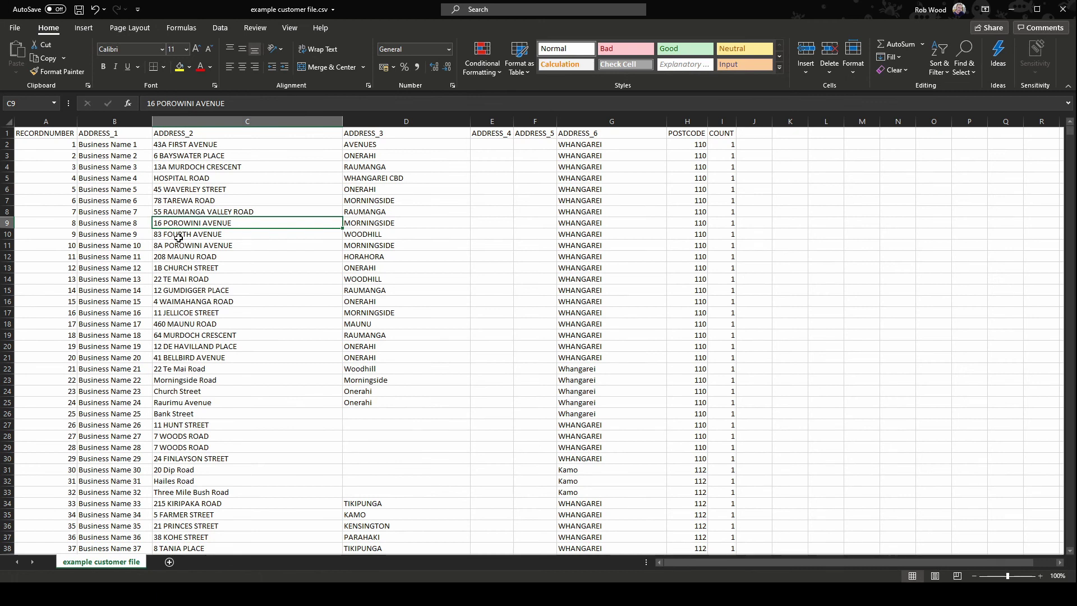
Step: Renumber RECORDNUMBER cells A2:A18 as a fill series from 1 to 17
click(35, 121)
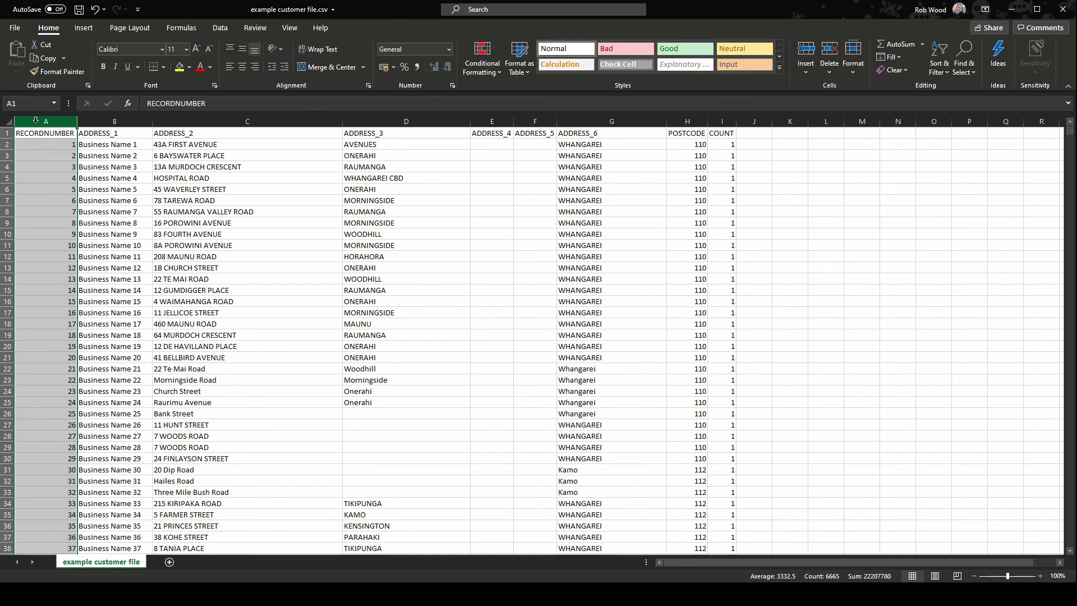
click(57, 145)
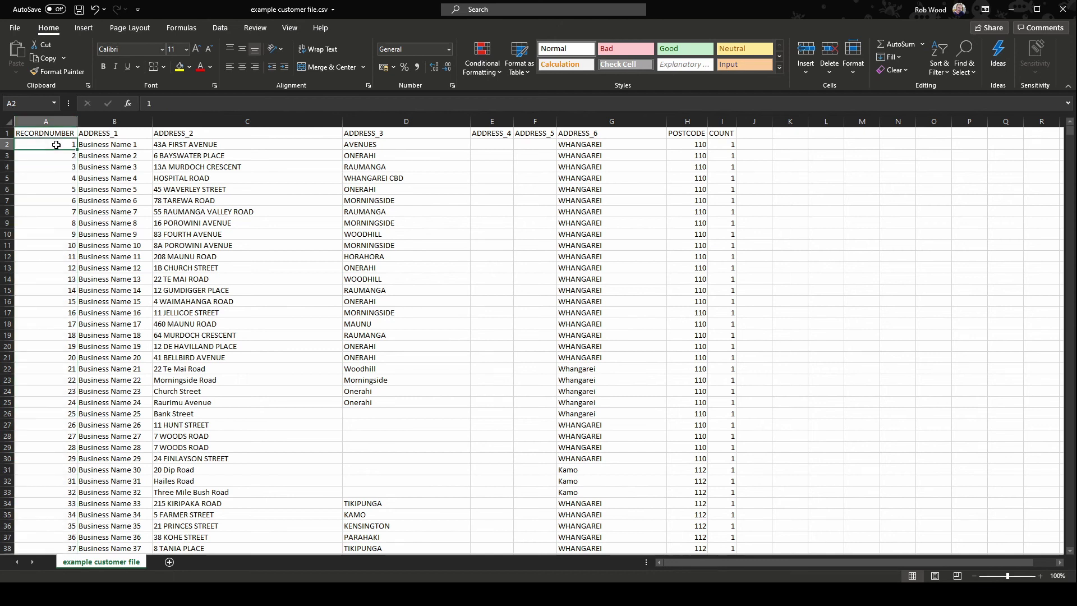
text(1)
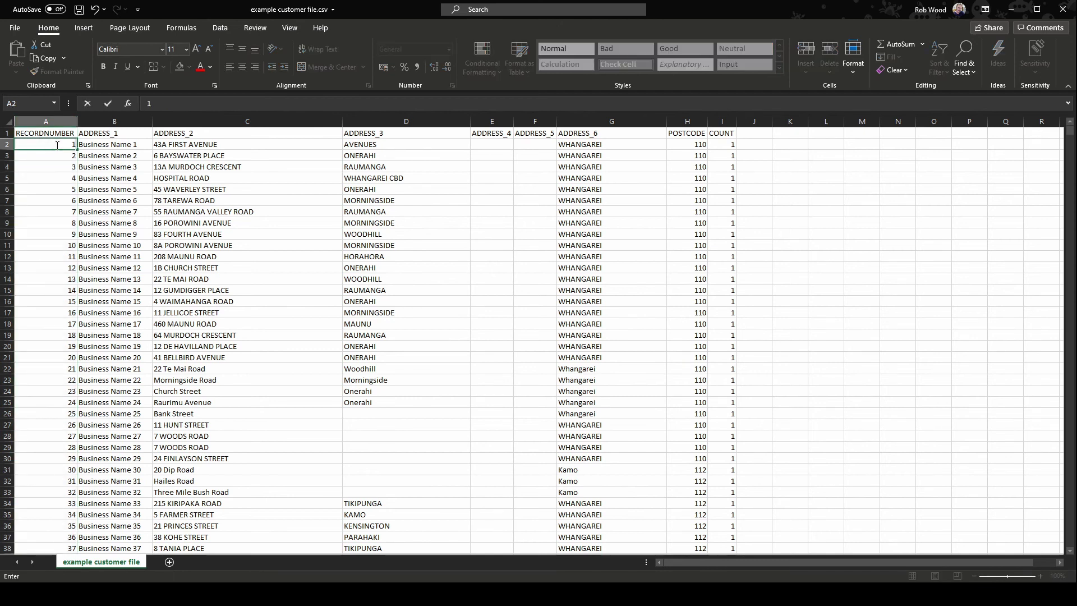
drag(79, 151, 78, 328)
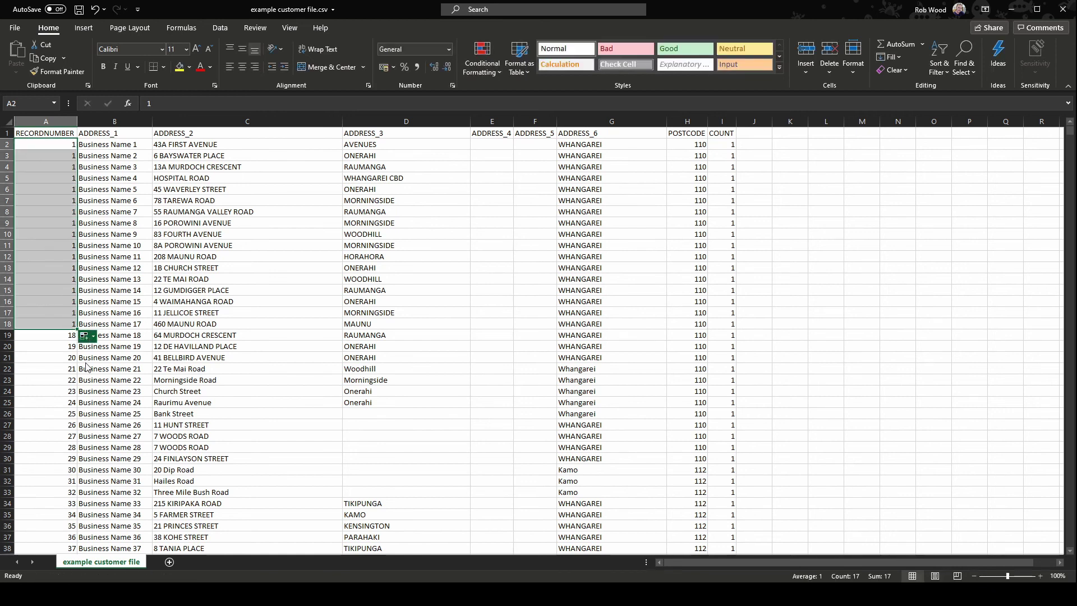
key(ctrl)
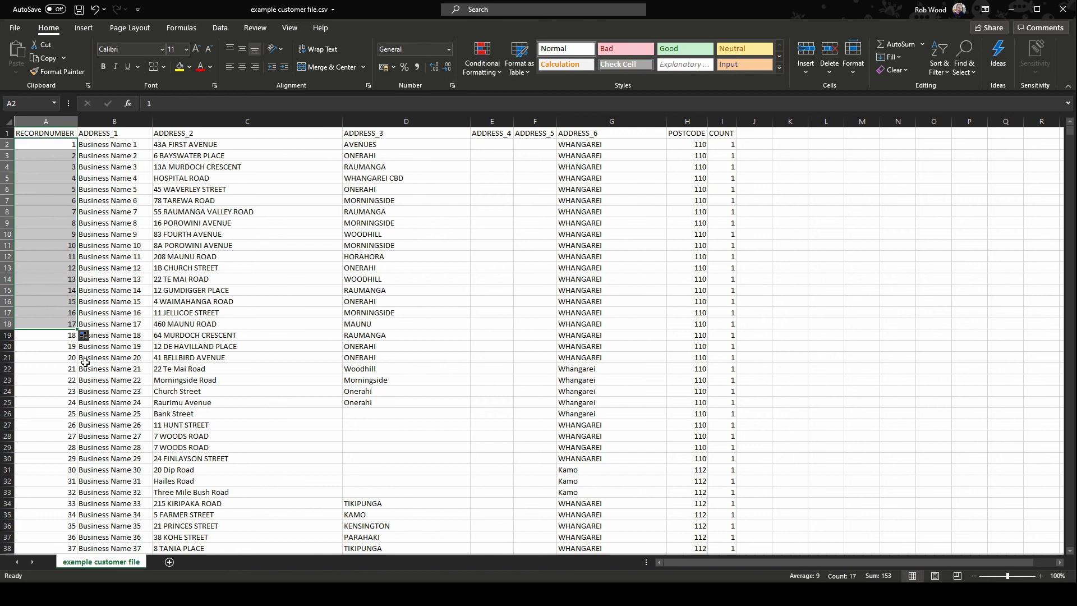
click(124, 121)
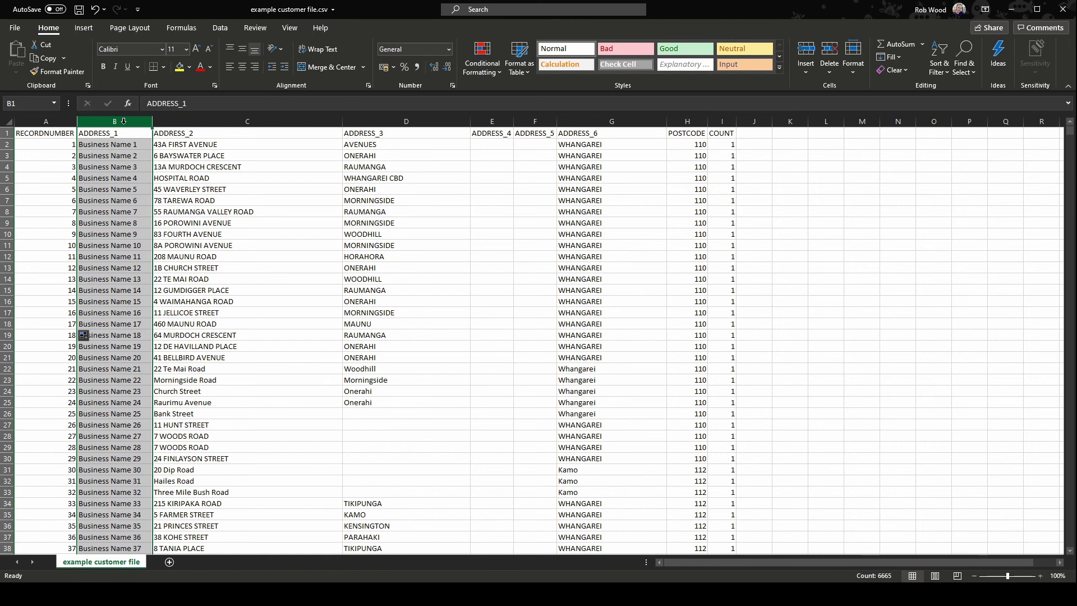
drag(247, 121, 533, 122)
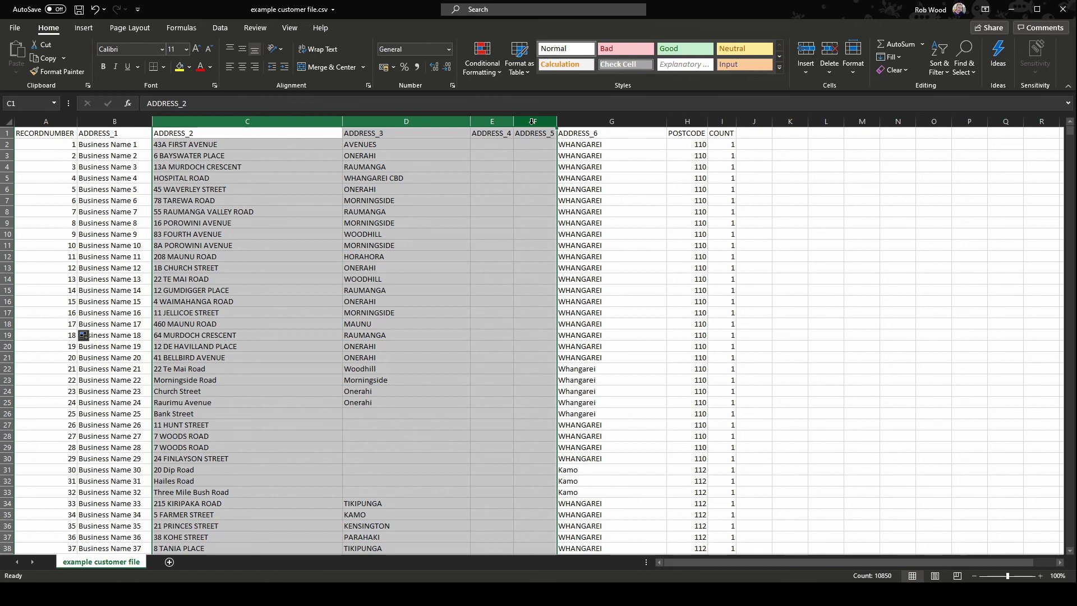
click(610, 120)
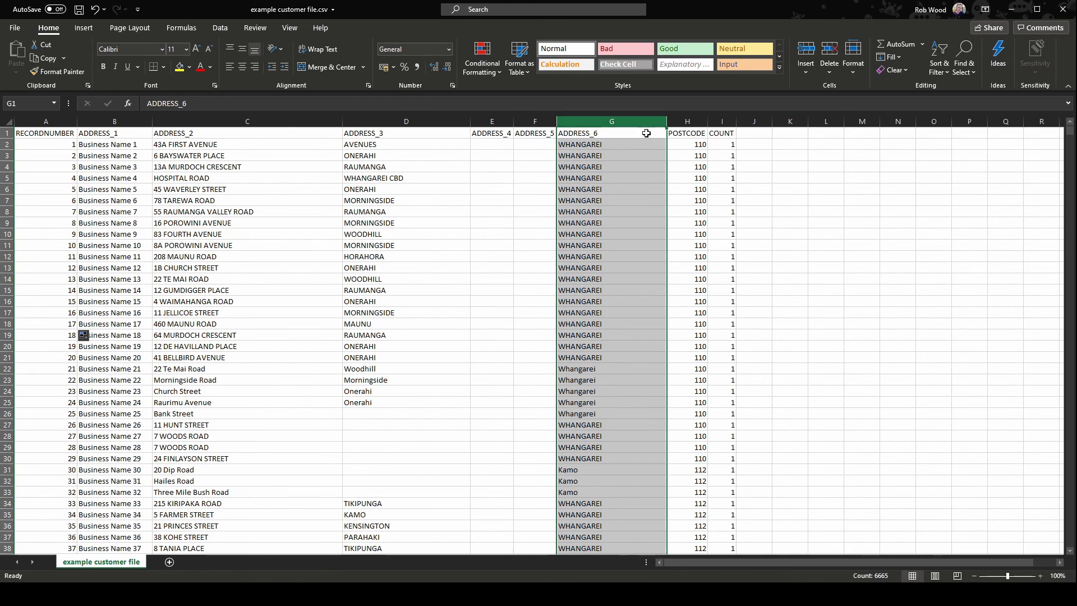
click(701, 121)
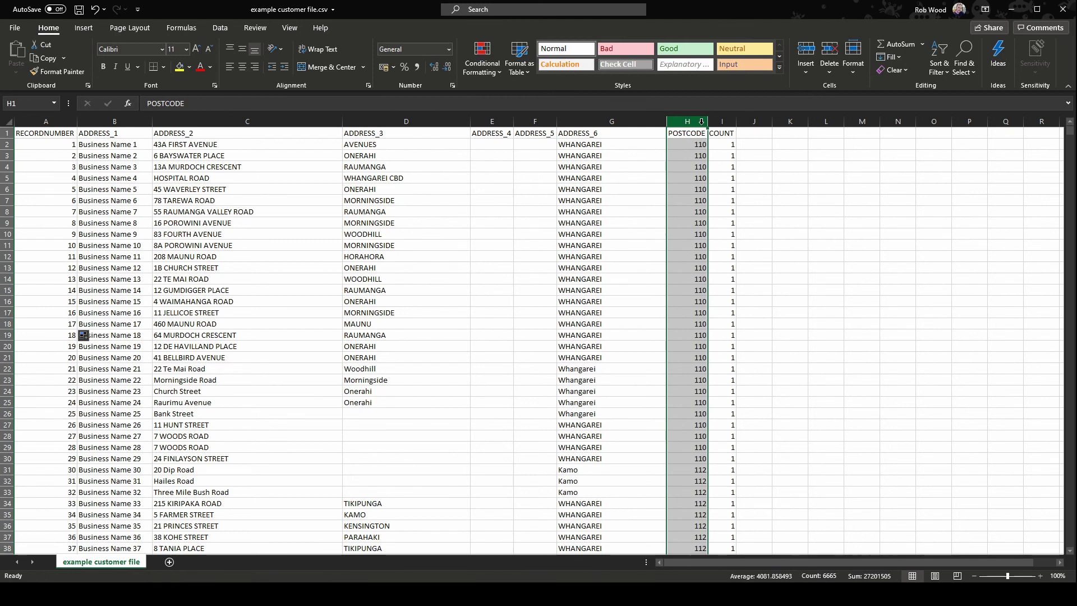
click(724, 122)
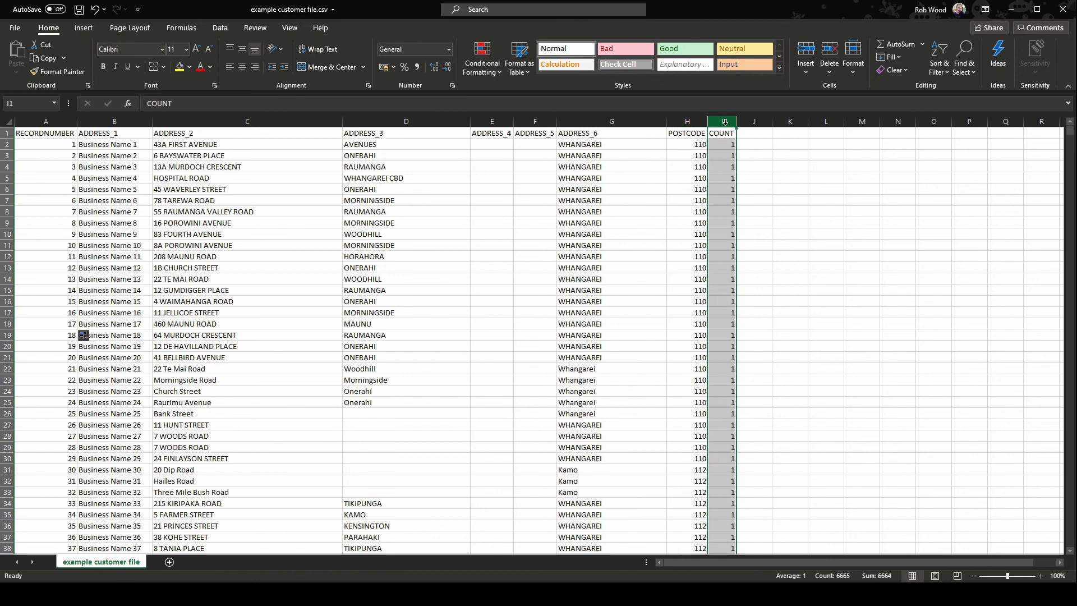